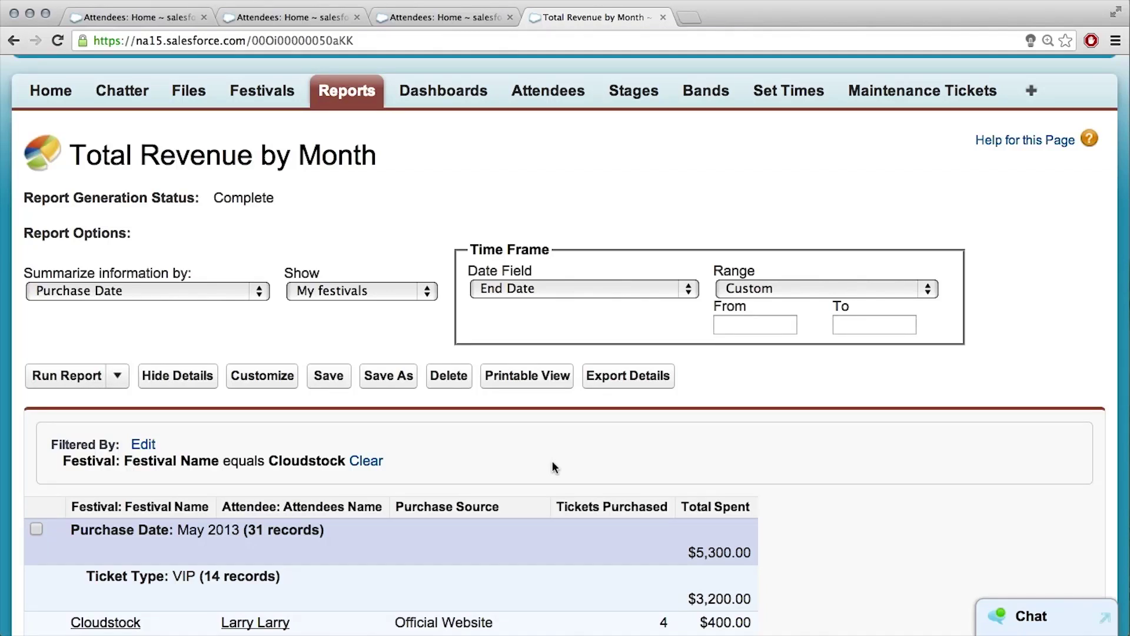
Open the Total Revenue by Month report in the report builder with Customize.
{"action": "left_click", "coordinate": [247, 377]}
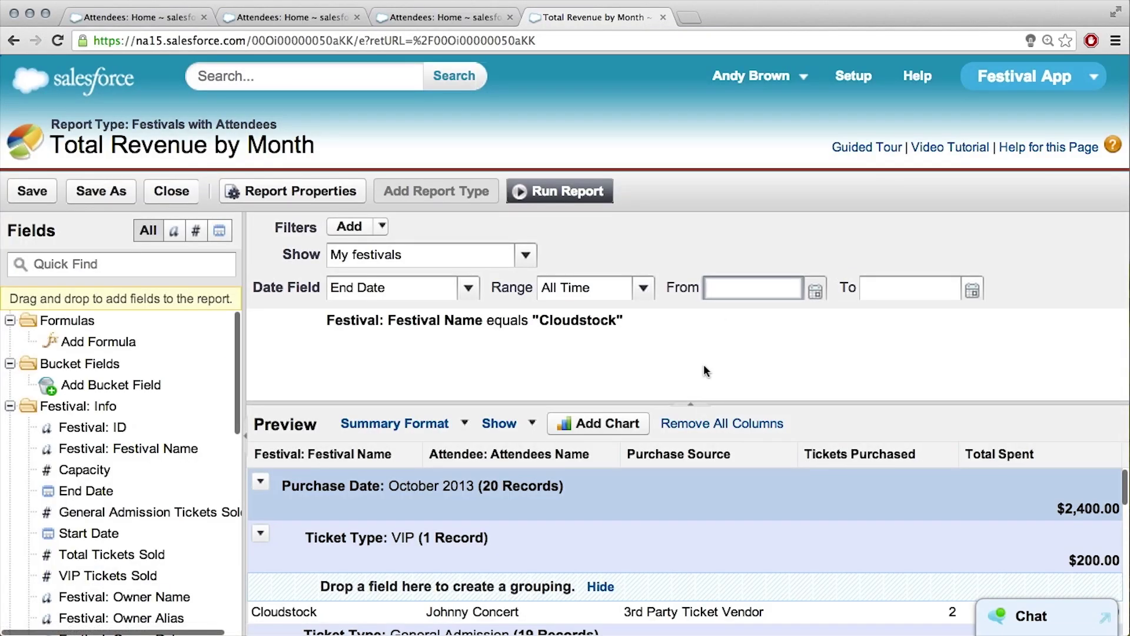
Add a vertical bar chart of Sum of Total Spent by Purchase Date.
{"action": "left_click", "coordinate": [636, 433]}
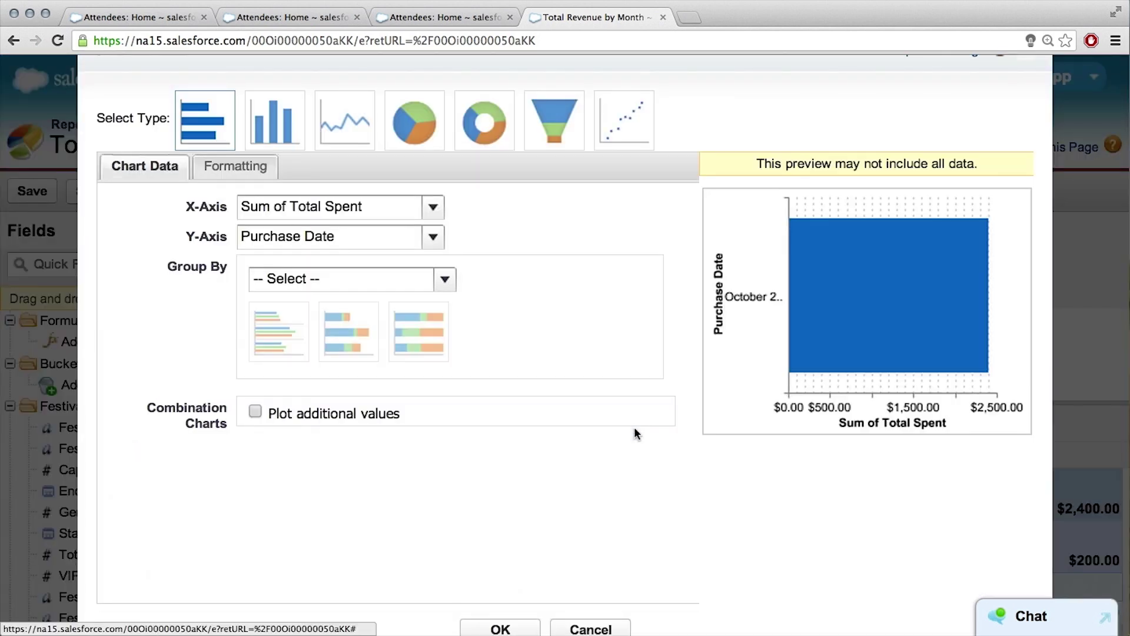
{"action": "left_click", "coordinate": [340, 216]}
{"action": "left_click", "coordinate": [338, 215]}
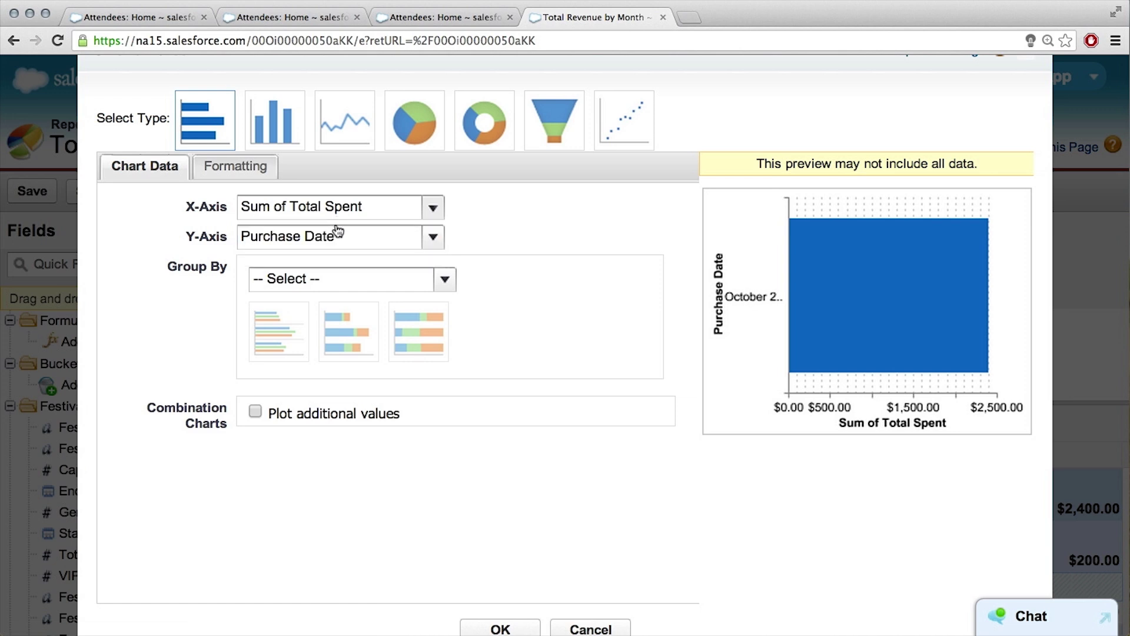
{"action": "left_click", "coordinate": [336, 242]}
{"action": "left_click", "coordinate": [336, 242]}
{"action": "left_click", "coordinate": [263, 131]}
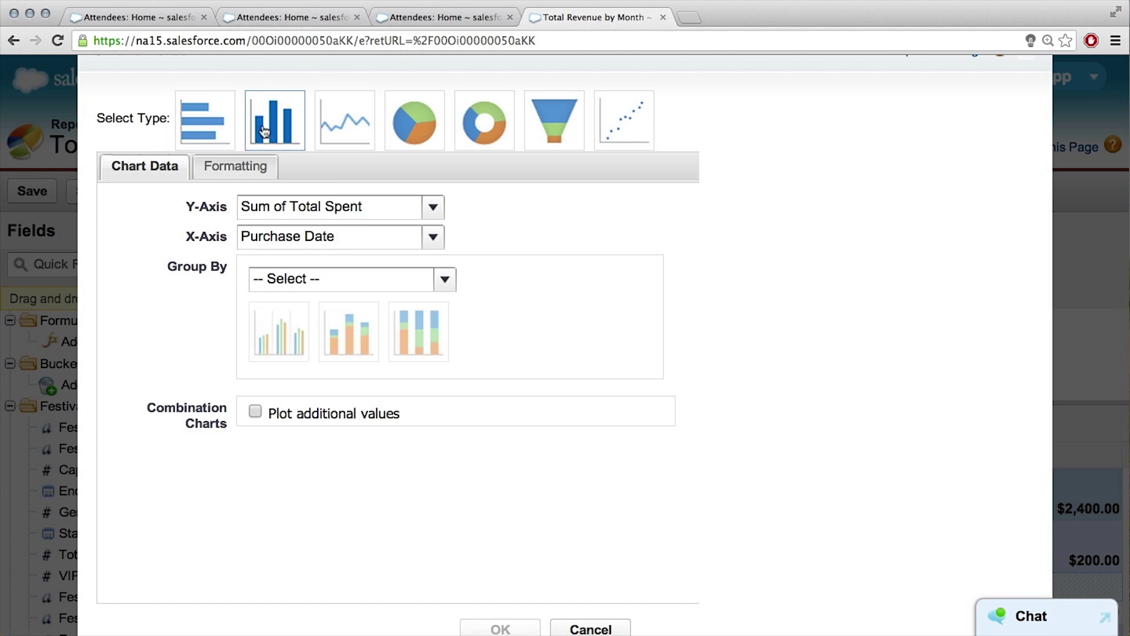
Group the bars by Ticket Type using the plain stacked style.
{"action": "left_click", "coordinate": [334, 212]}
{"action": "left_click", "coordinate": [334, 212]}
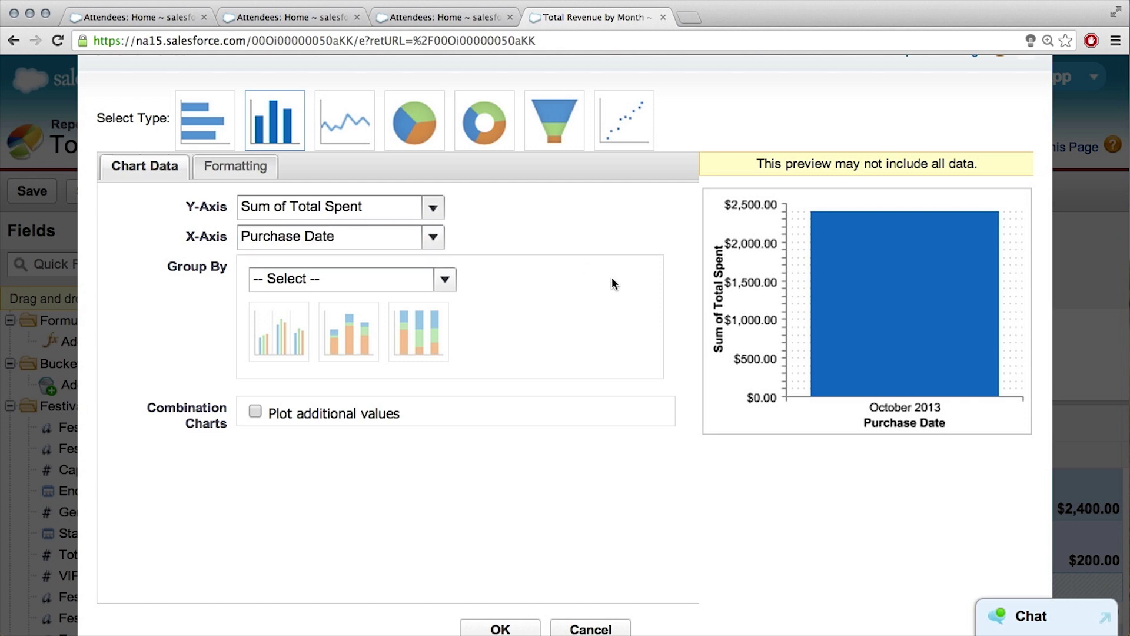
{"action": "left_click", "coordinate": [384, 288]}
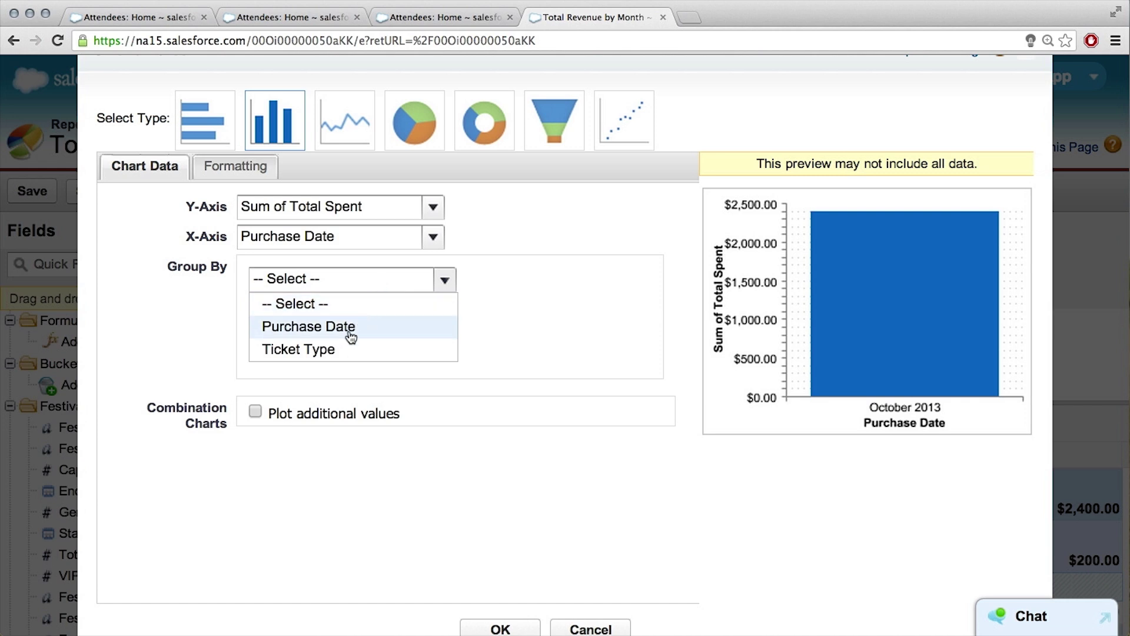
{"action": "left_click", "coordinate": [325, 350]}
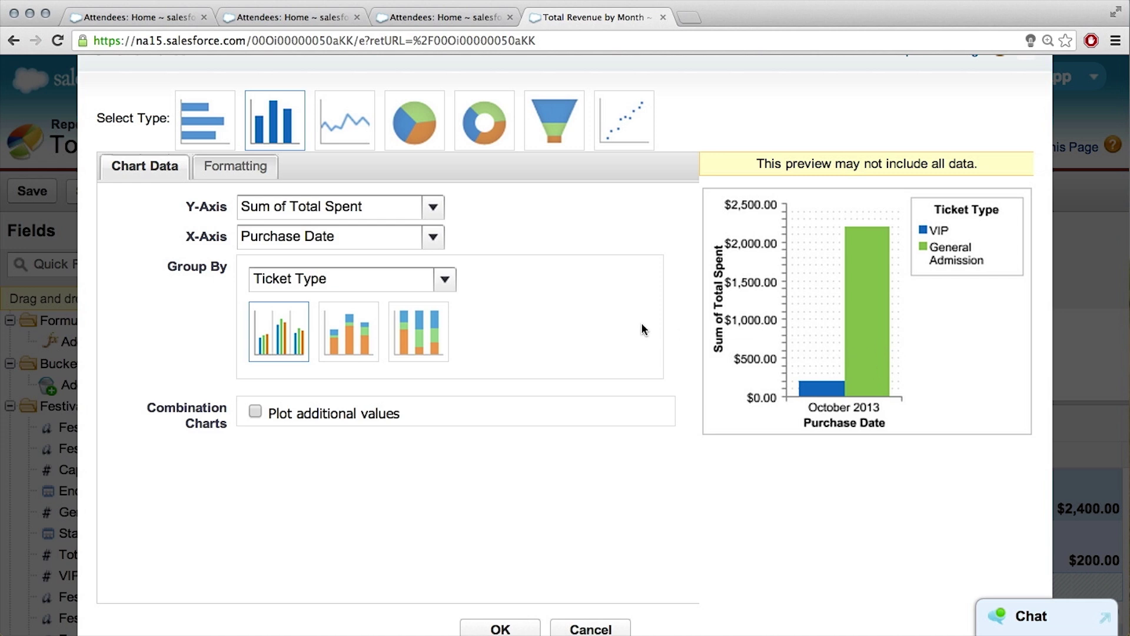
{"action": "left_click", "coordinate": [349, 345]}
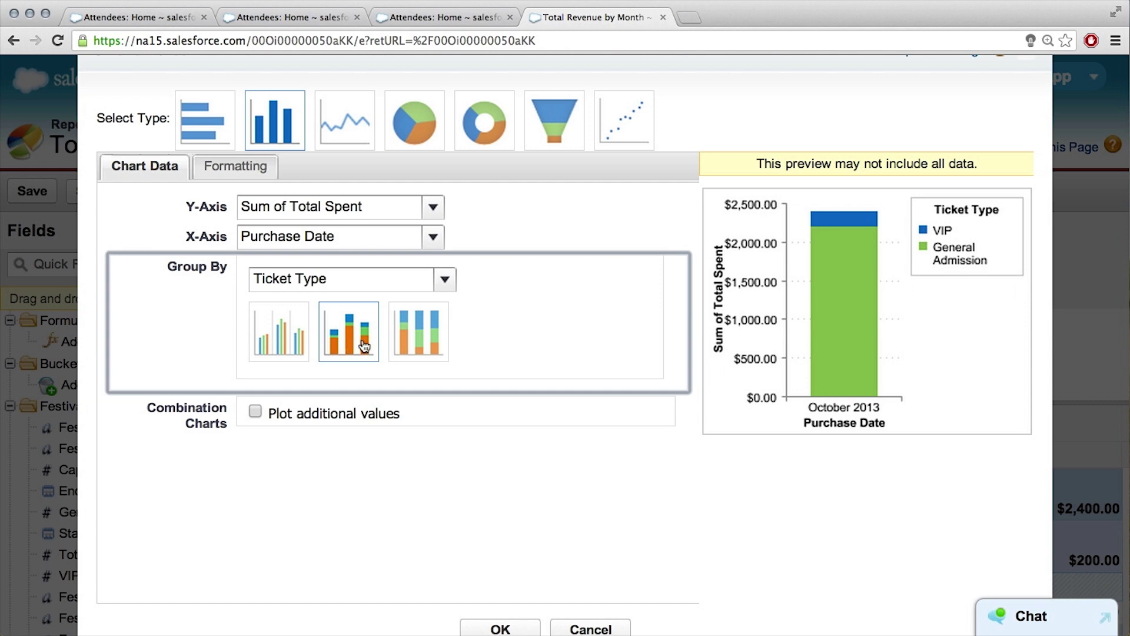
{"action": "left_click", "coordinate": [428, 338]}
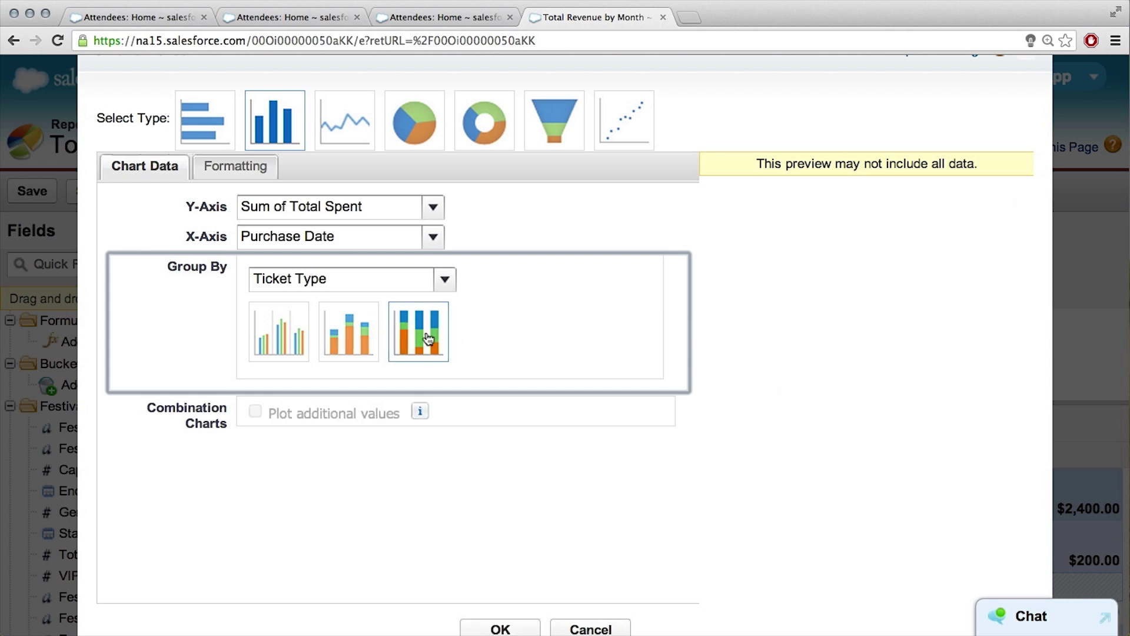
{"action": "left_click", "coordinate": [348, 334]}
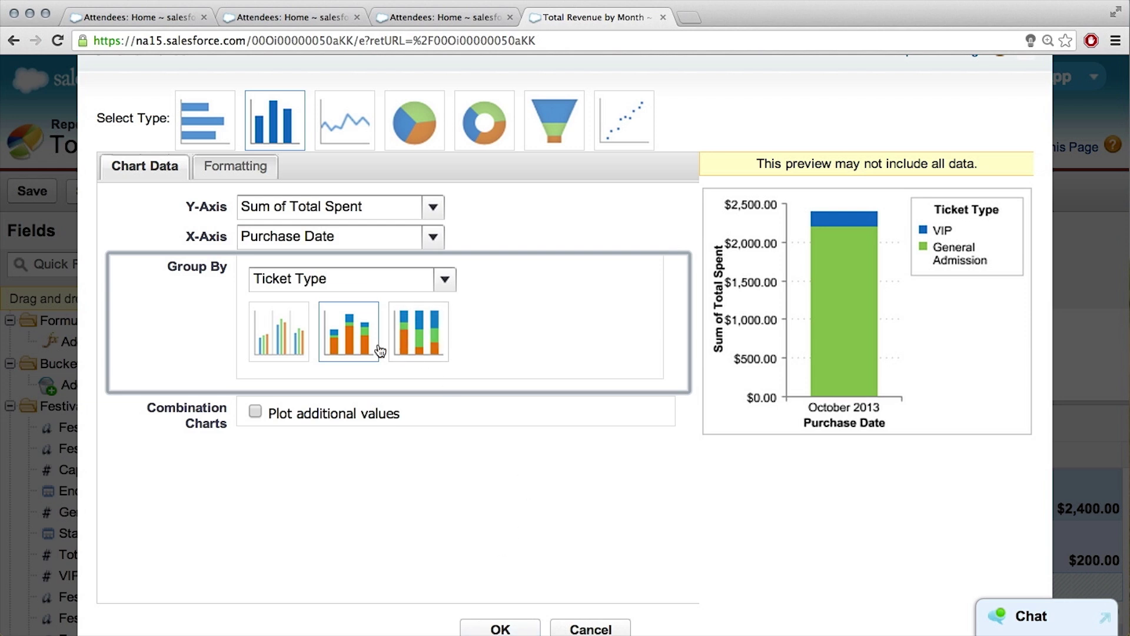
Title the chart 'Ticket Revenue by Month', enable hover, and add it to the report.
{"action": "left_click", "coordinate": [259, 169]}
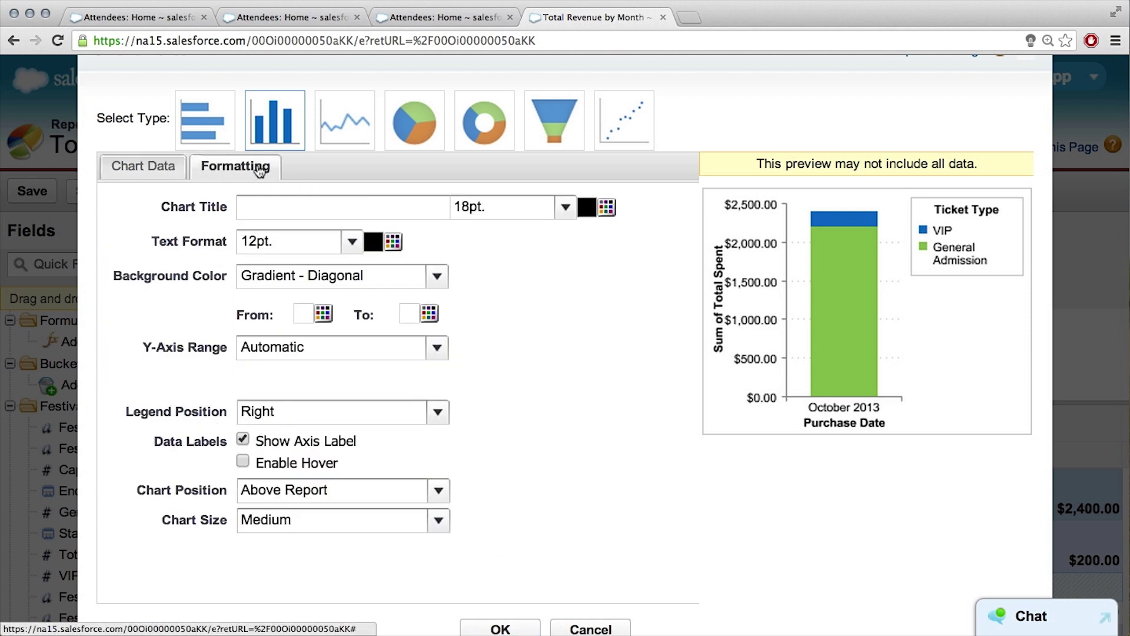
{"action": "left_click", "coordinate": [277, 207]}
{"action": "type", "text": "Ticket Revenue b"}
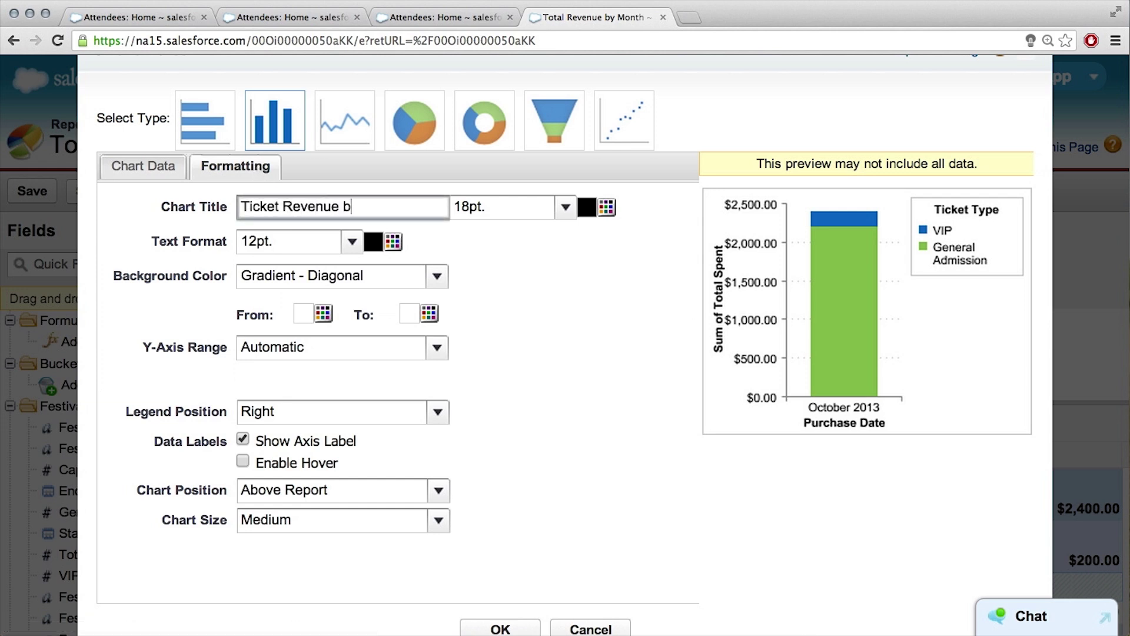
{"action": "type", "text": "y Month"}
{"action": "left_click", "coordinate": [613, 436]}
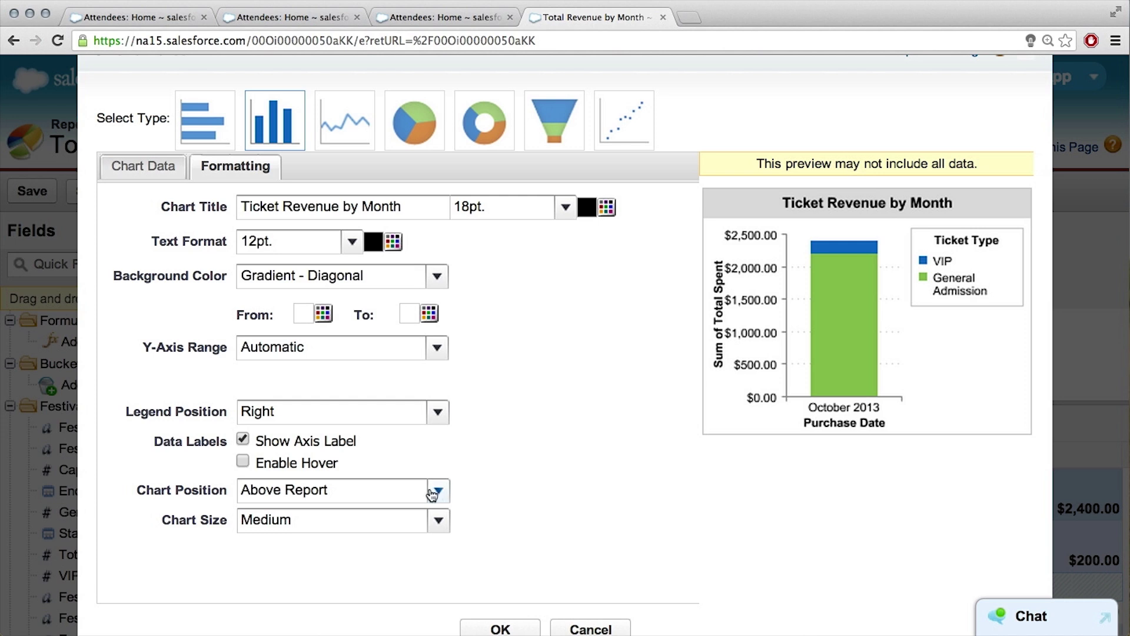
{"action": "left_click", "coordinate": [242, 461]}
{"action": "left_click", "coordinate": [493, 630]}
Run the report and review the stacked Ticket Revenue by Month chart for May–October 2013.
{"action": "scroll", "coordinate": [743, 500], "scroll_direction": "down", "scroll_amount": 5}
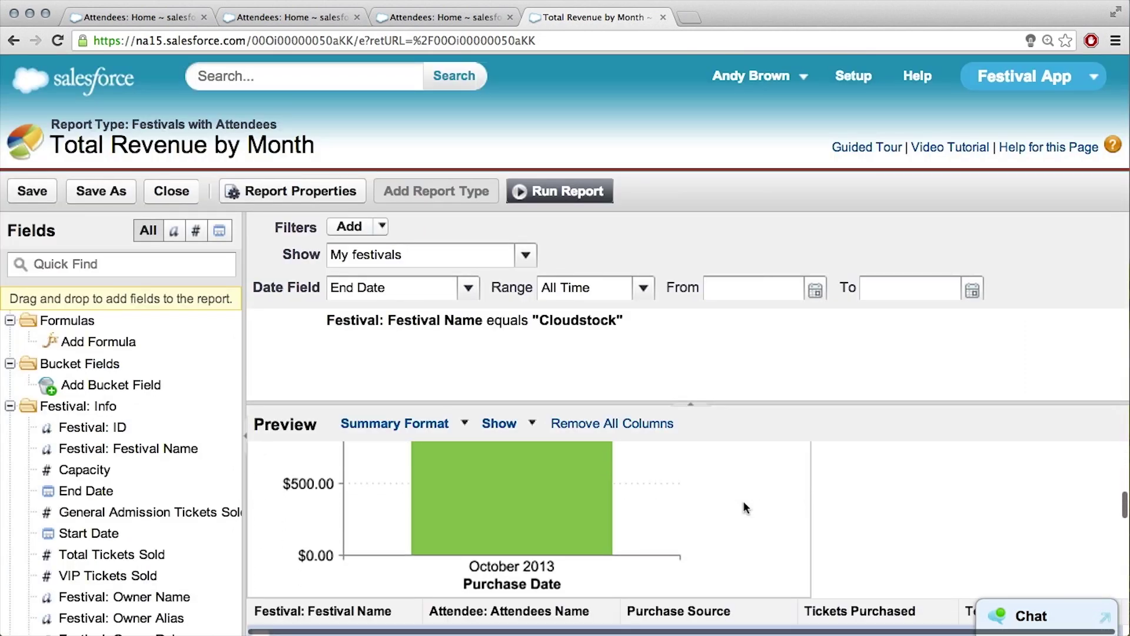
{"action": "scroll", "coordinate": [743, 500], "scroll_direction": "up", "scroll_amount": 5}
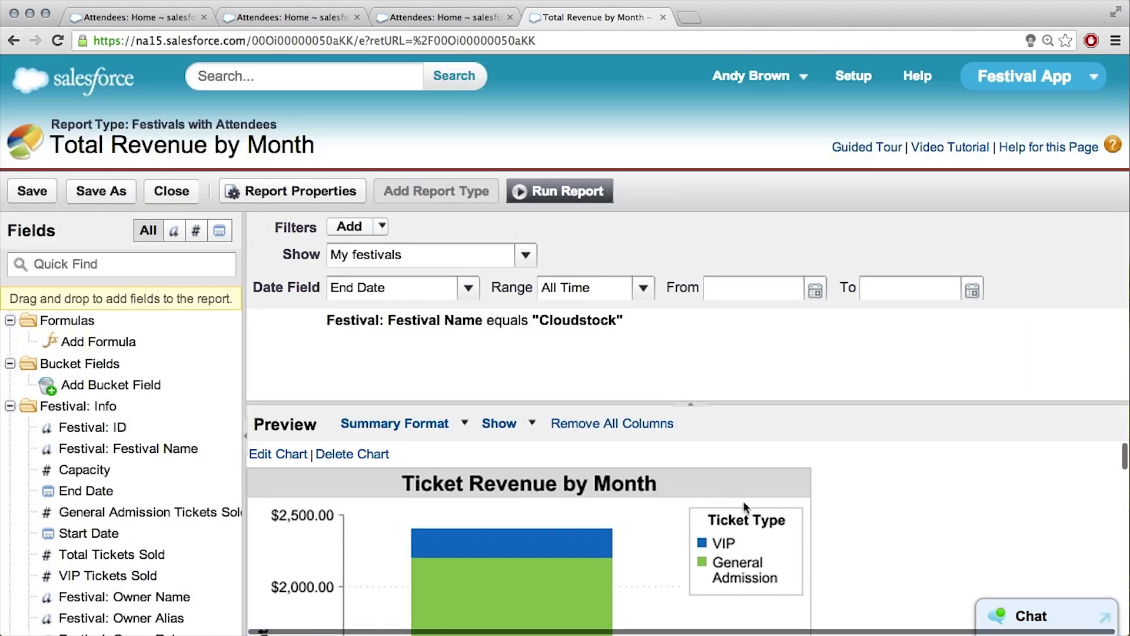
{"action": "left_click", "coordinate": [563, 202]}
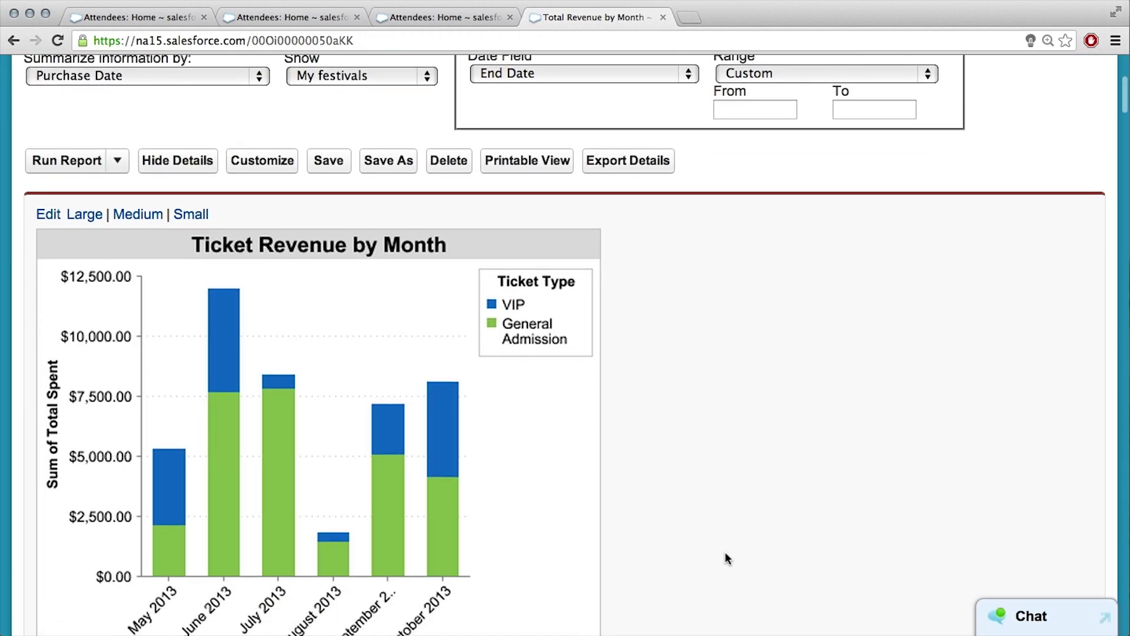
{"action": "scroll", "coordinate": [725, 553], "scroll_direction": "down", "scroll_amount": 2}
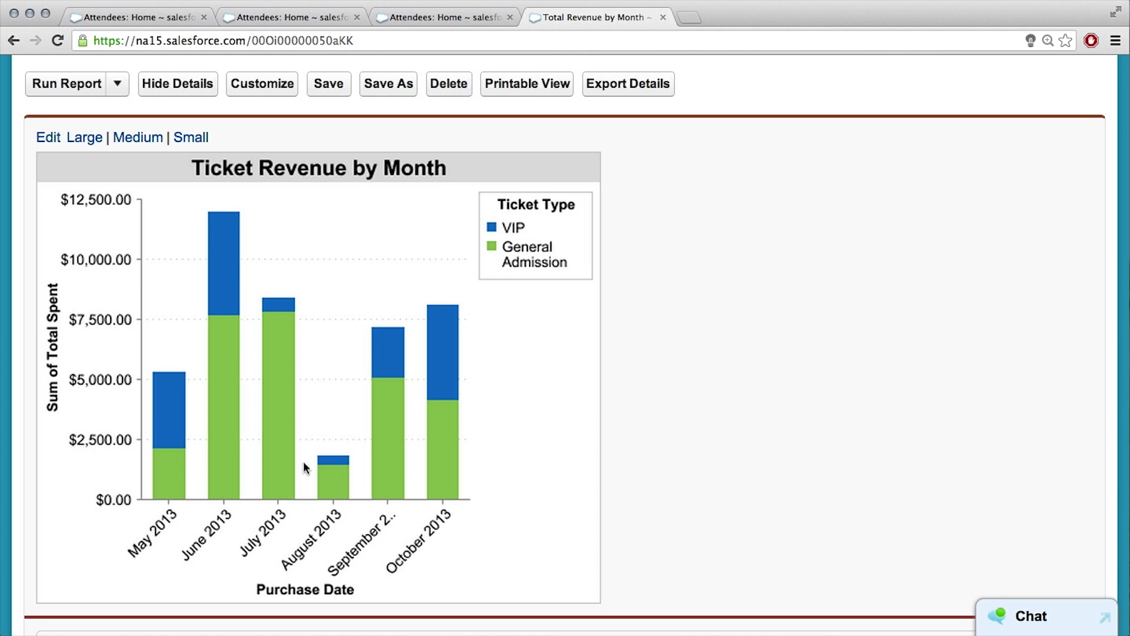
{"action": "mouse_move", "coordinate": [273, 358]}
{"action": "mouse_move", "coordinate": [234, 319]}
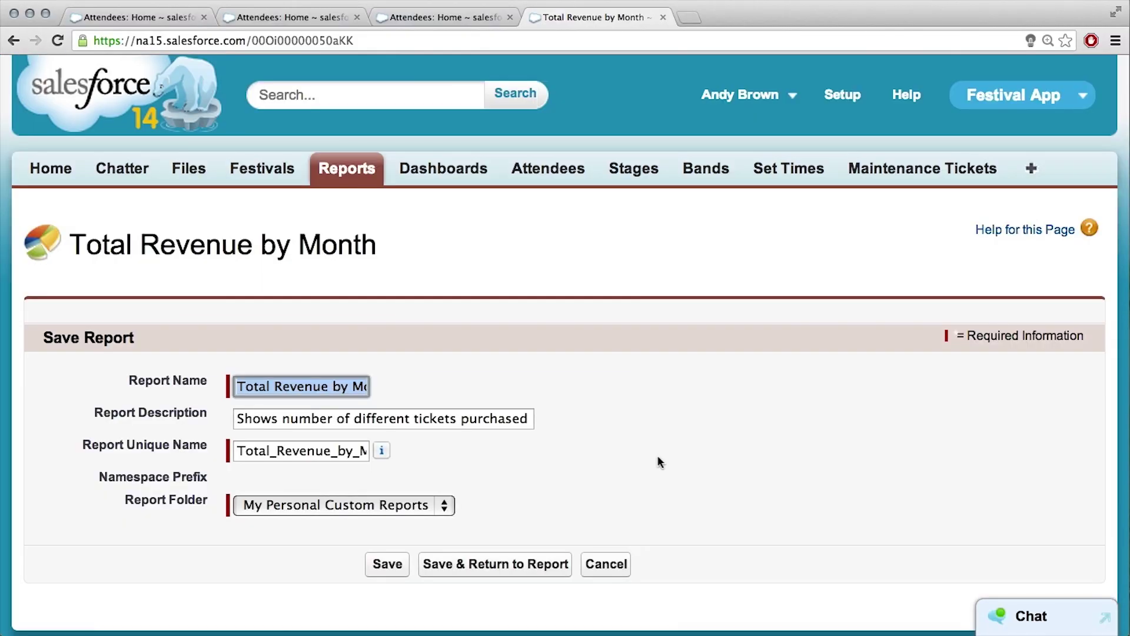
Dismiss the Save Report form and open My Festival Dashboard in edit mode.
{"action": "left_click", "coordinate": [597, 566]}
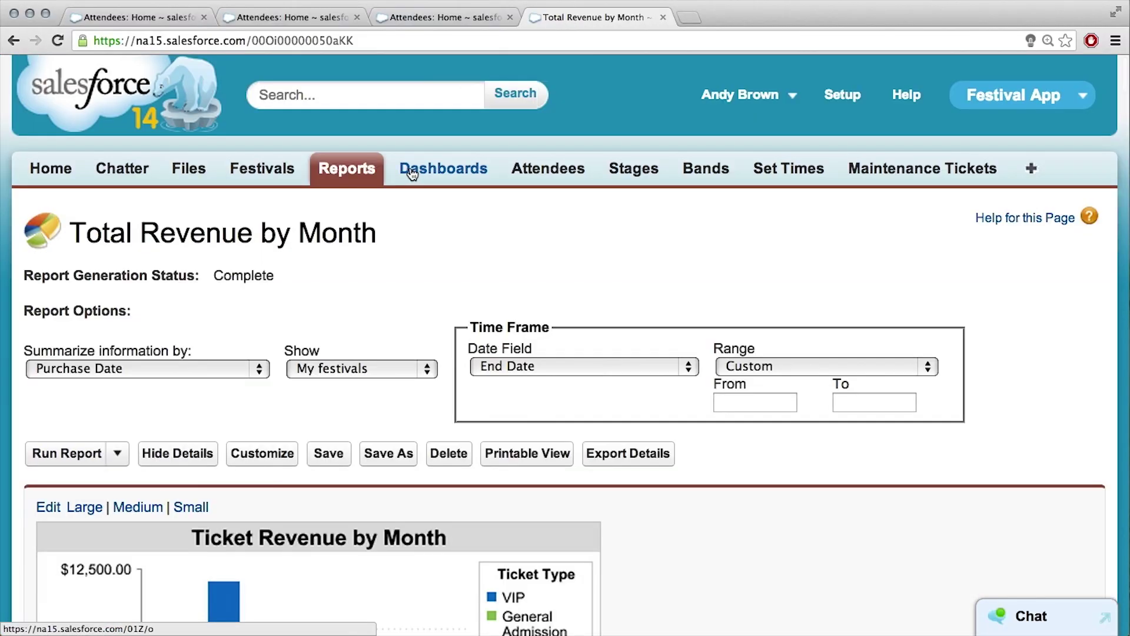
{"action": "left_click", "coordinate": [412, 175]}
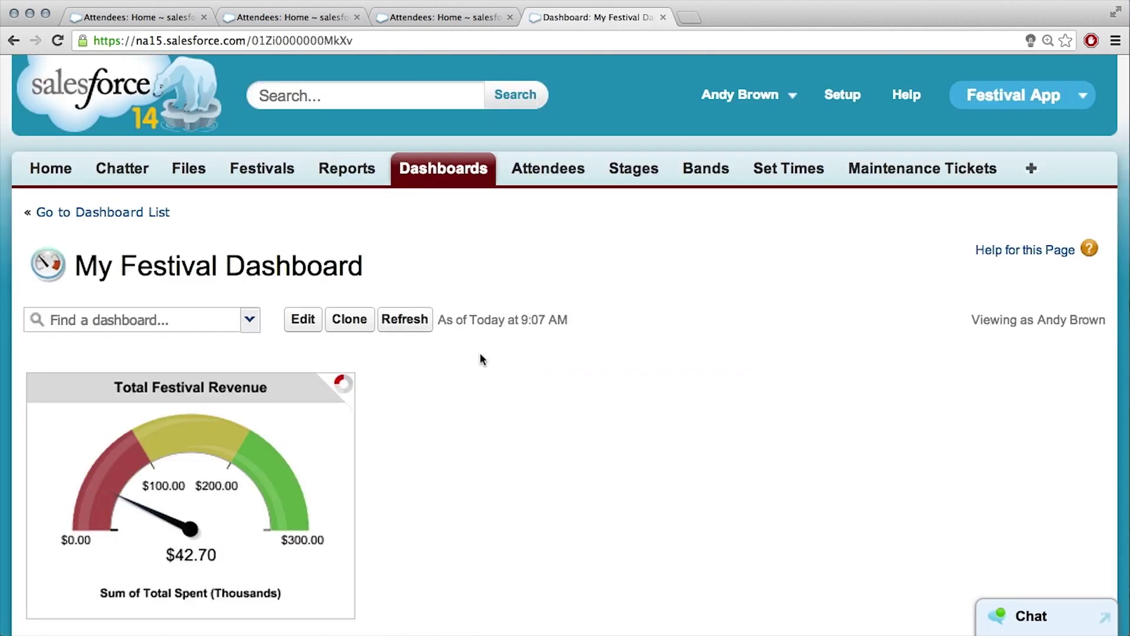
{"action": "scroll", "coordinate": [480, 356], "scroll_direction": "down", "scroll_amount": 1}
{"action": "scroll", "coordinate": [479, 357], "scroll_direction": "down", "scroll_amount": 2}
{"action": "left_click", "coordinate": [303, 232]}
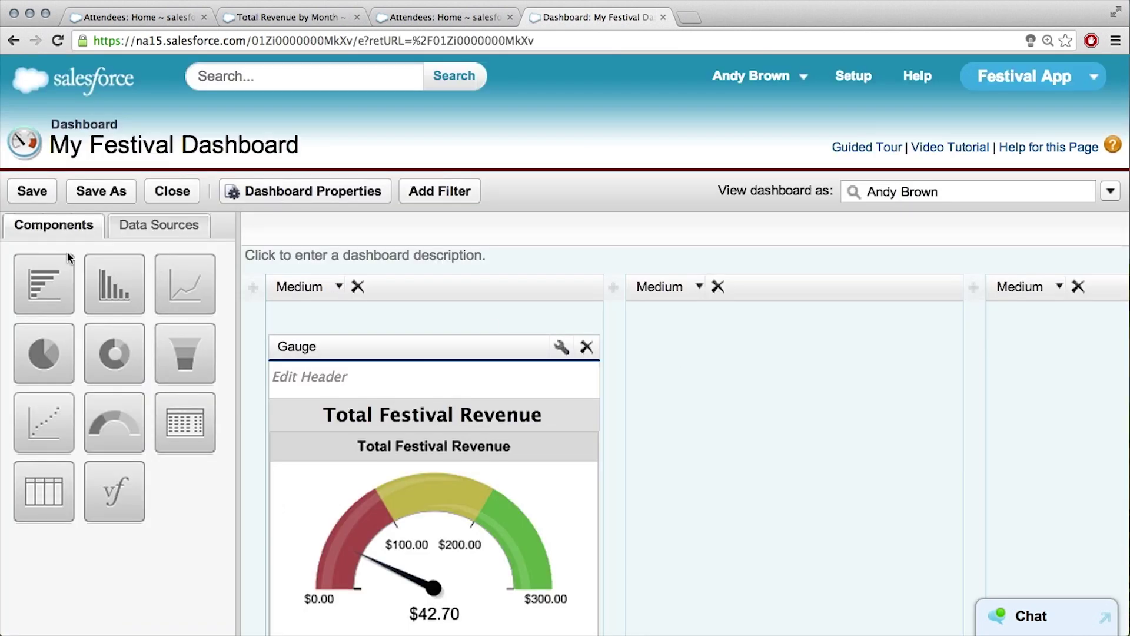
Place a vertical bar chart in the middle column, sourced from Total Revenue by Month.
{"action": "left_click_drag", "start_coordinate": [108, 274], "coordinate": [733, 365]}
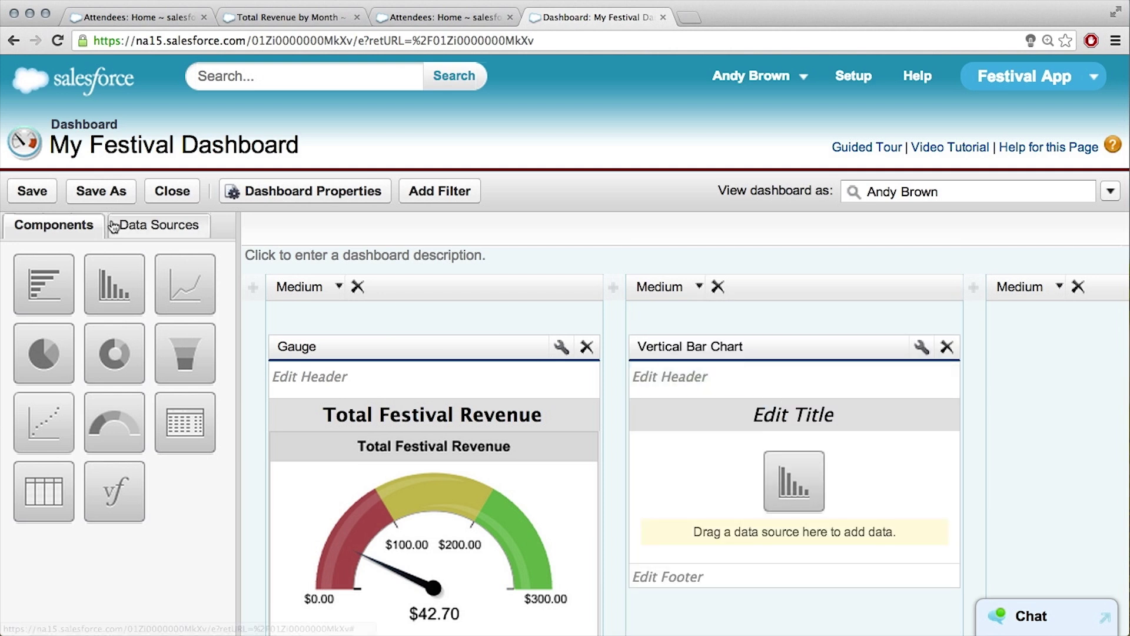
{"action": "left_click", "coordinate": [143, 232]}
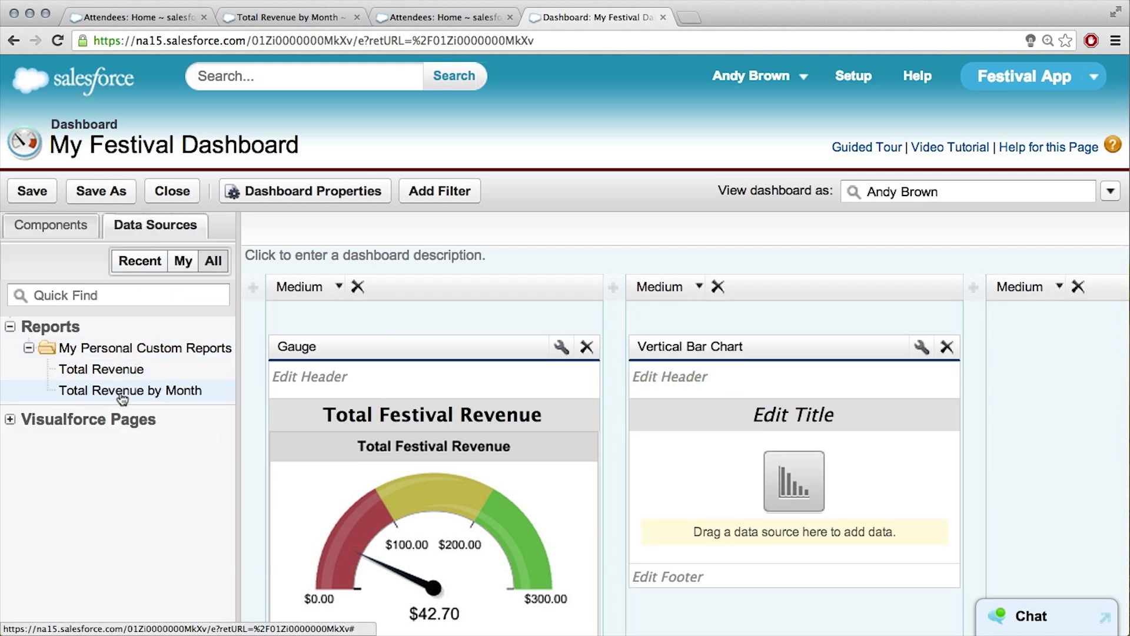
{"action": "left_click_drag", "start_coordinate": [122, 398], "coordinate": [771, 468]}
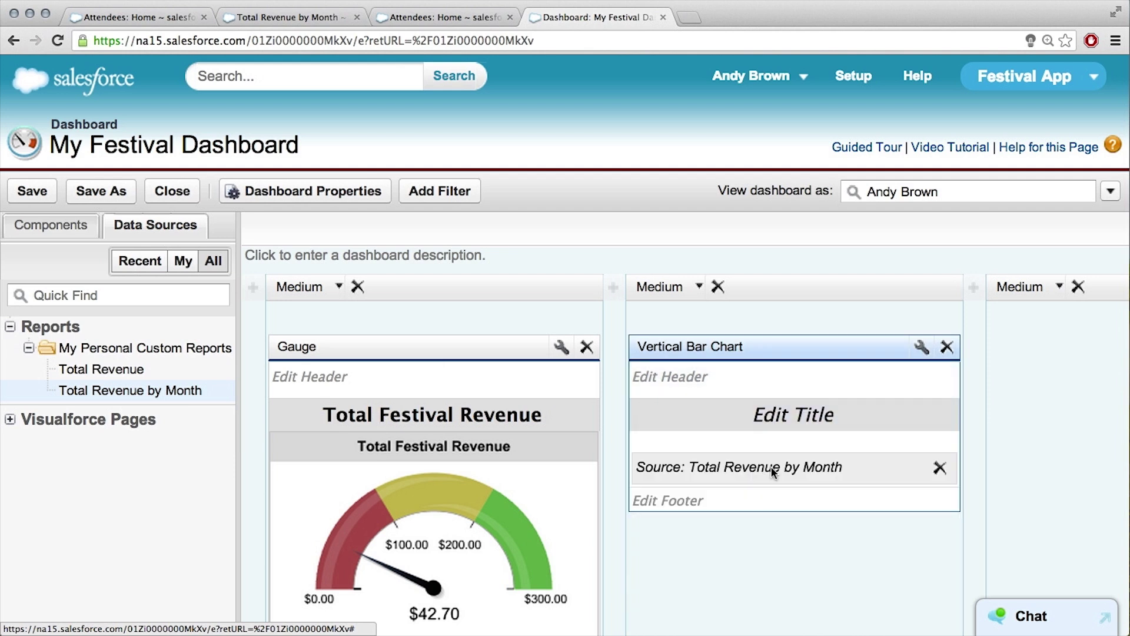
{"action": "scroll", "coordinate": [810, 489], "scroll_direction": "down", "scroll_amount": 3}
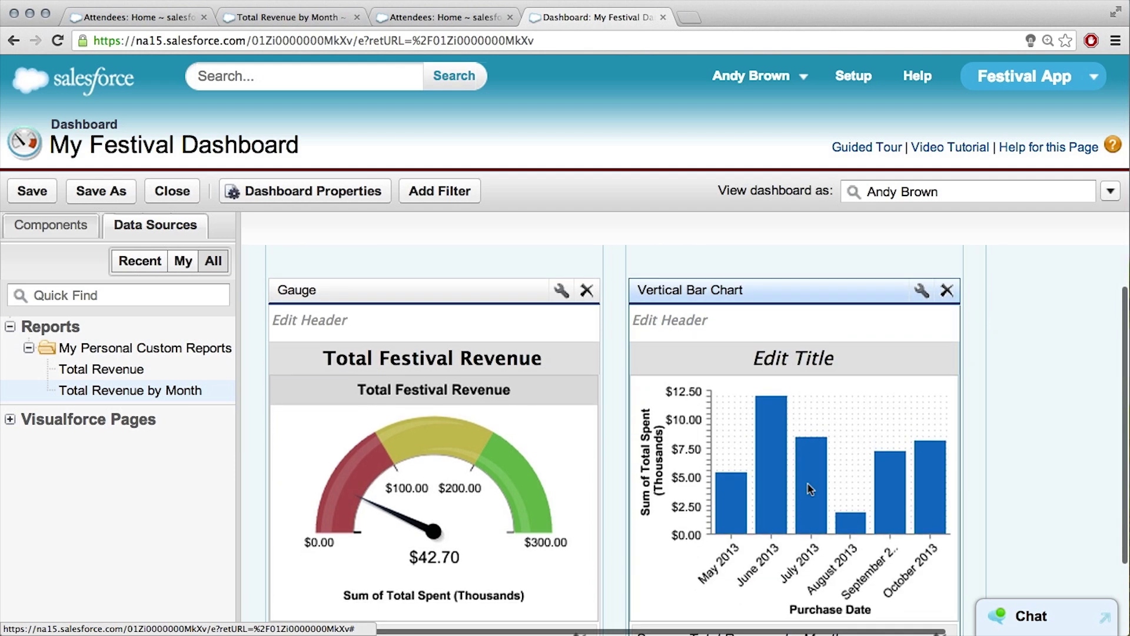
{"action": "scroll", "coordinate": [811, 489], "scroll_direction": "down", "scroll_amount": 2}
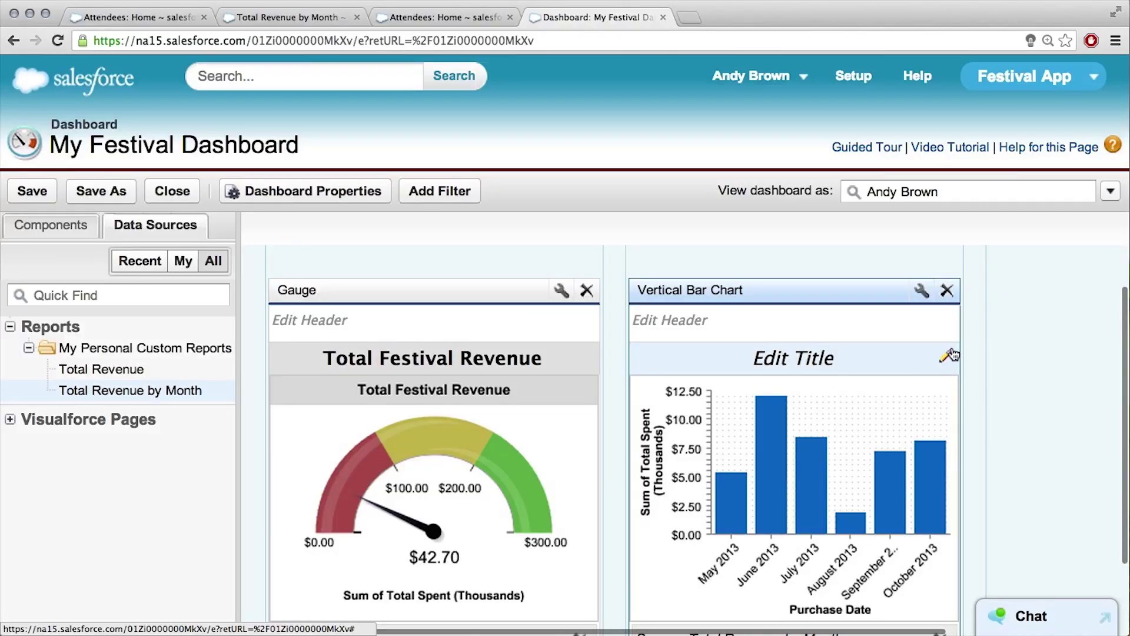
Set the dashboard bar chart to use the chart as defined in the source report.
{"action": "left_click", "coordinate": [922, 291]}
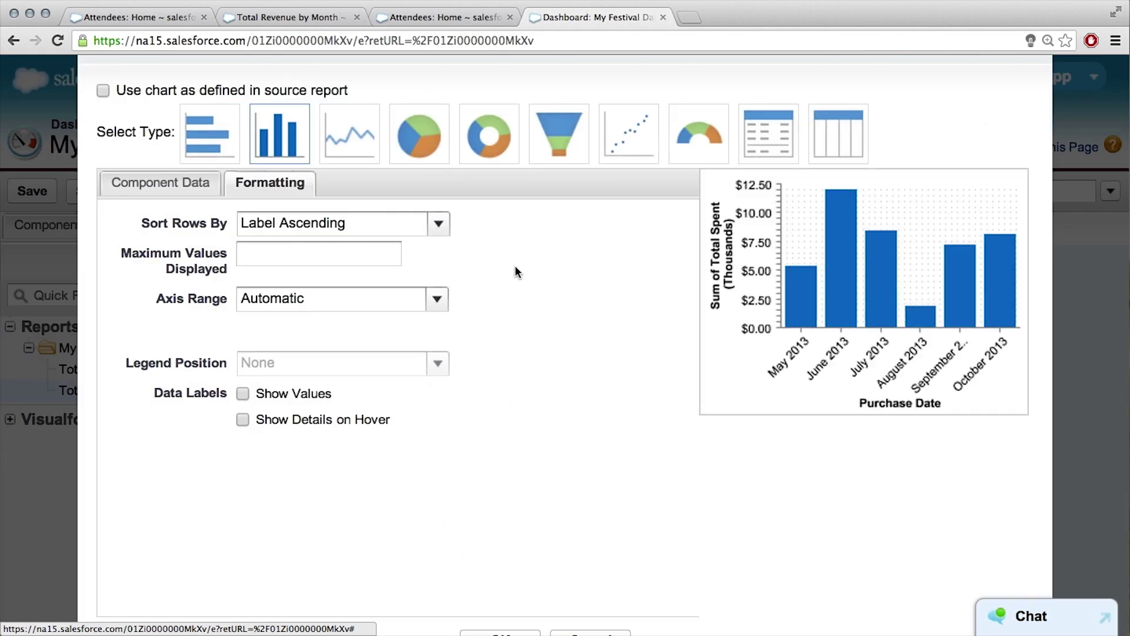
{"action": "left_click", "coordinate": [103, 90]}
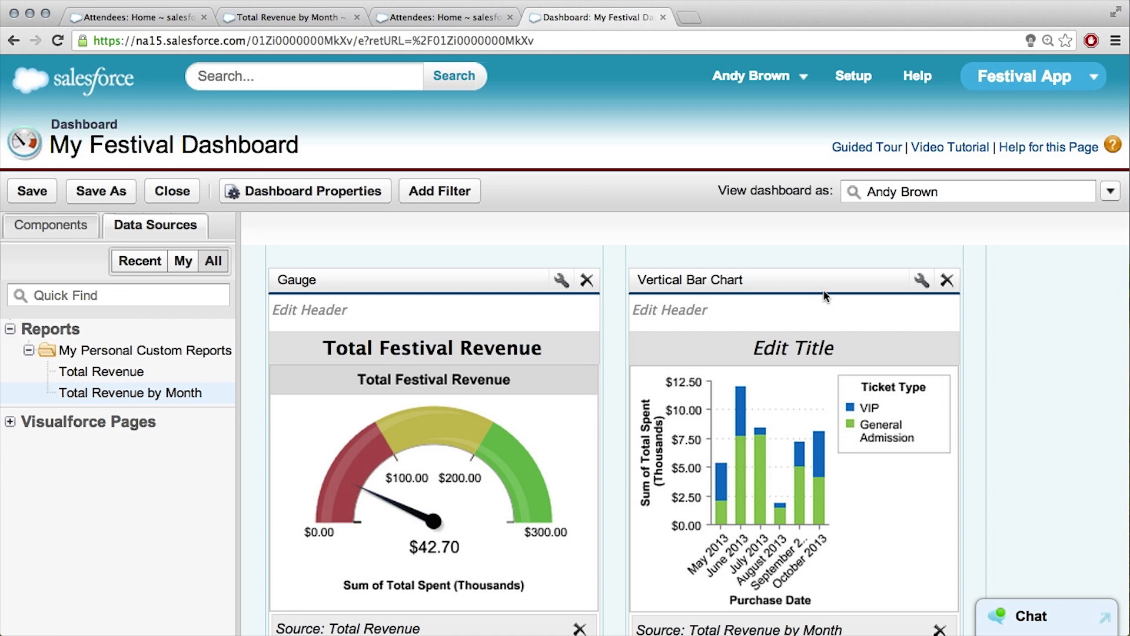
Title the dashboard bar chart 'Revenue by Month'.
{"action": "left_click", "coordinate": [815, 348]}
{"action": "type", "text": "Revenue by Month"}
{"action": "left_click", "coordinate": [916, 489]}
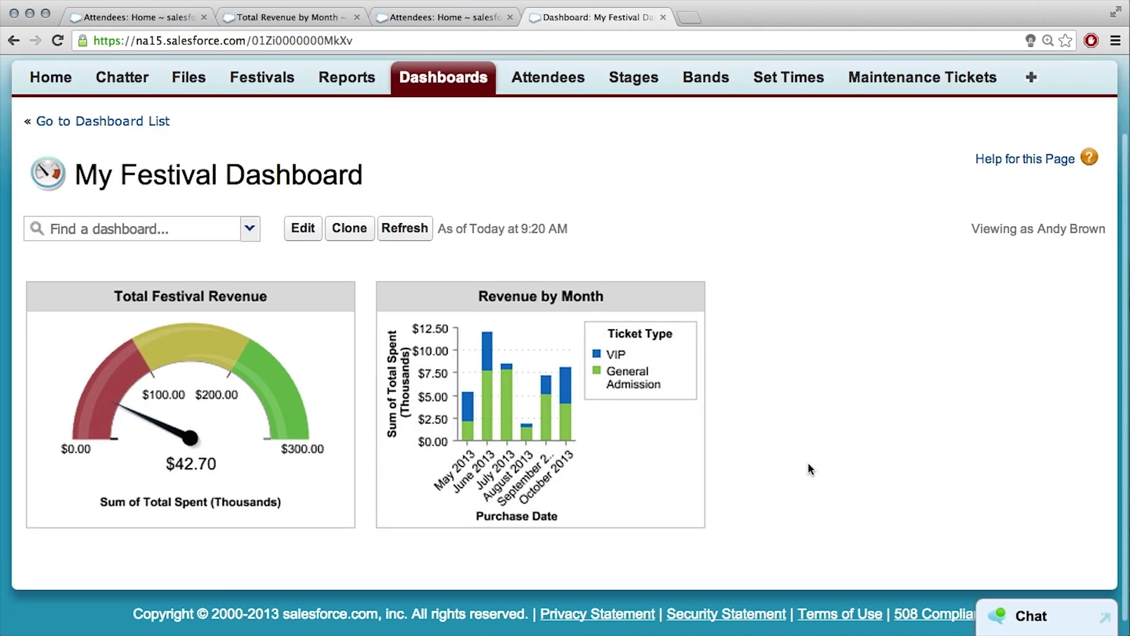
{"action": "scroll", "coordinate": [808, 468], "scroll_direction": "up", "scroll_amount": 2}
{"action": "scroll", "coordinate": [808, 469], "scroll_direction": "down", "scroll_amount": 3}
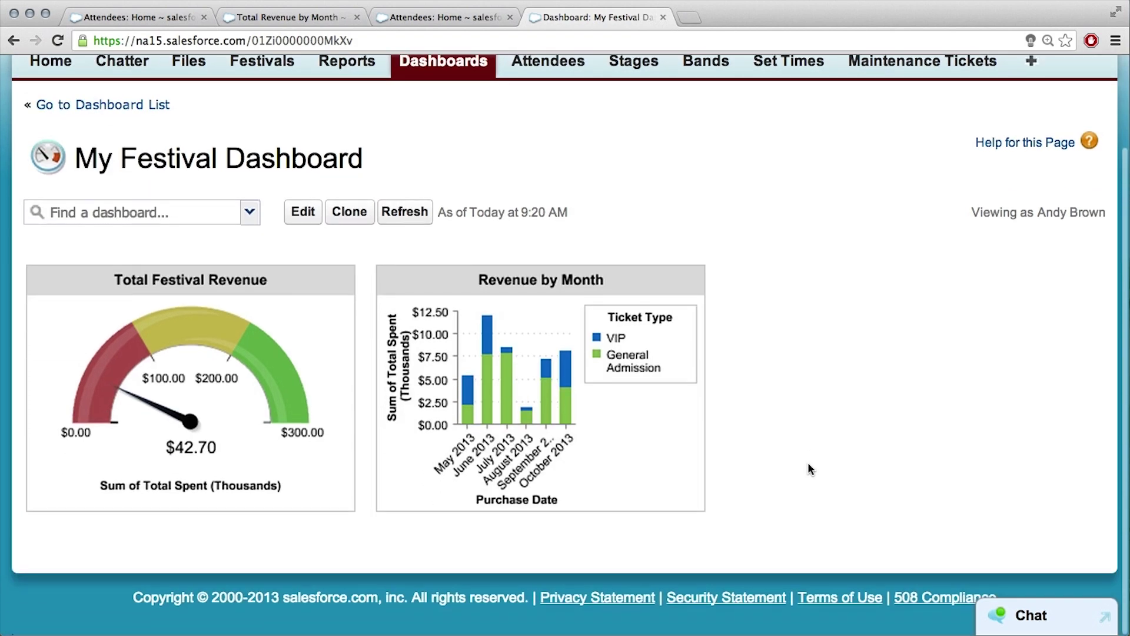